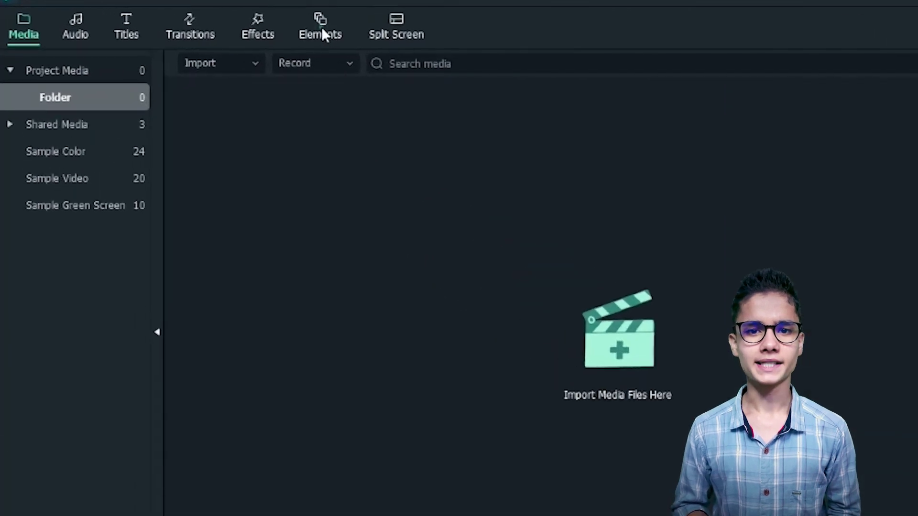
Step: Search the Elements library for 'background'
click(138, 19)
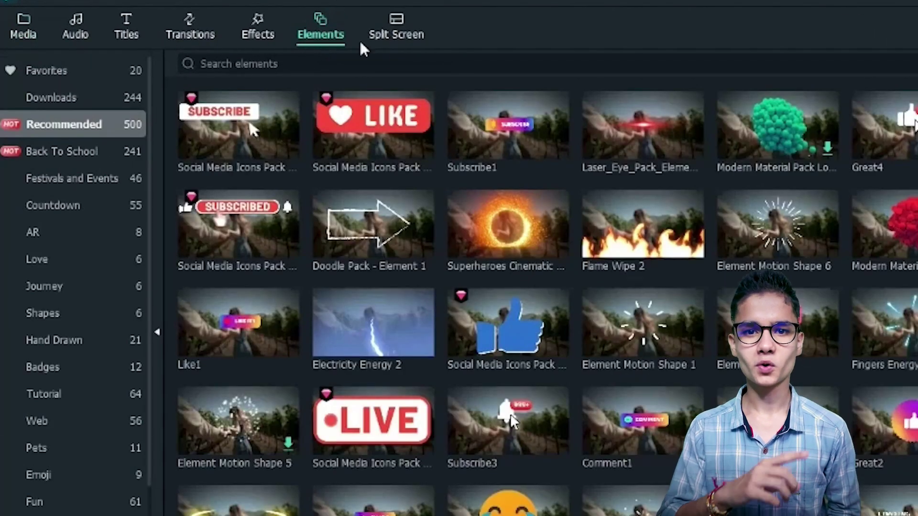
click(402, 64)
text(backgr)
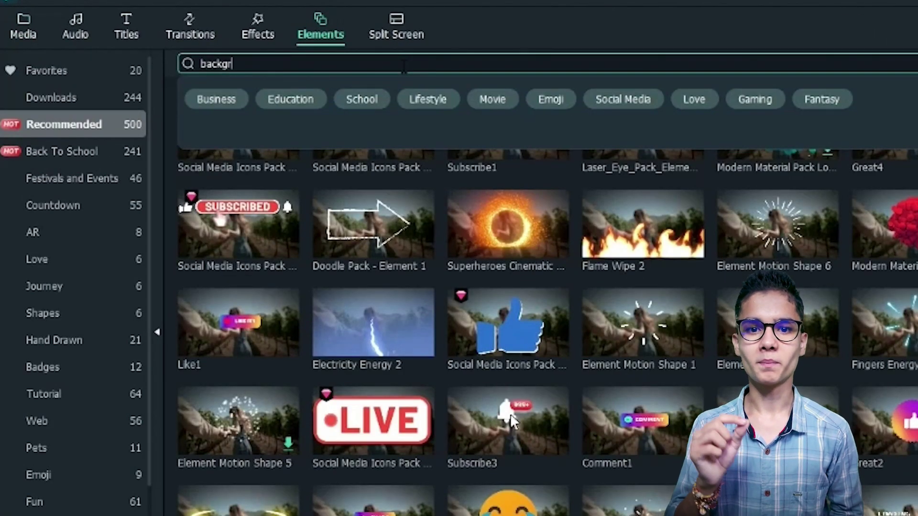
text(ound)
key(Return)
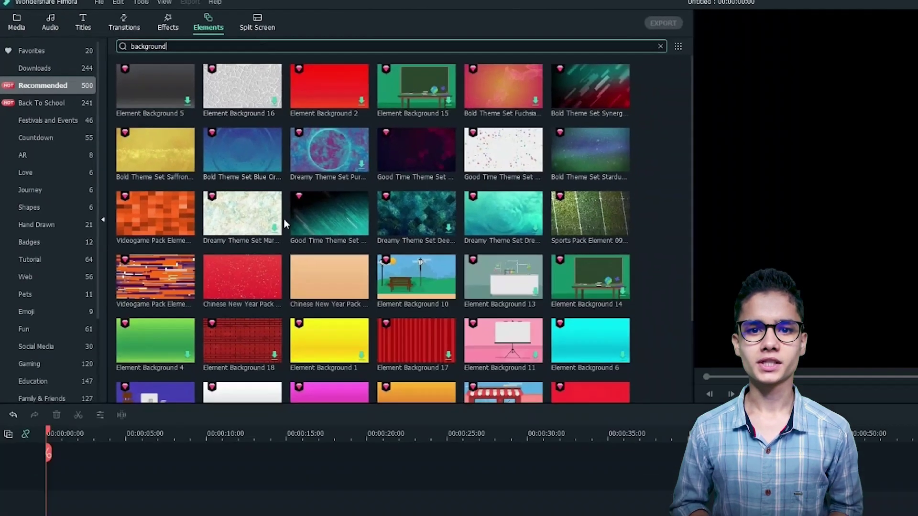
Step: Place Music Pack Element 15 (blue neon circle), then the Bold Theme Set Synergy Pack Background, on track 1
scroll(202, 184, down, 5)
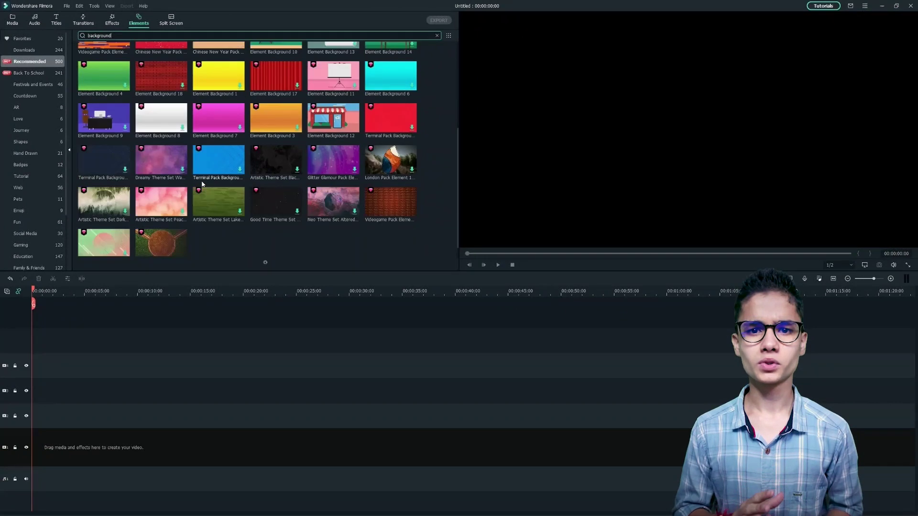
scroll(202, 184, down, 10)
drag(219, 160, 53, 455)
scroll(248, 195, up, 10)
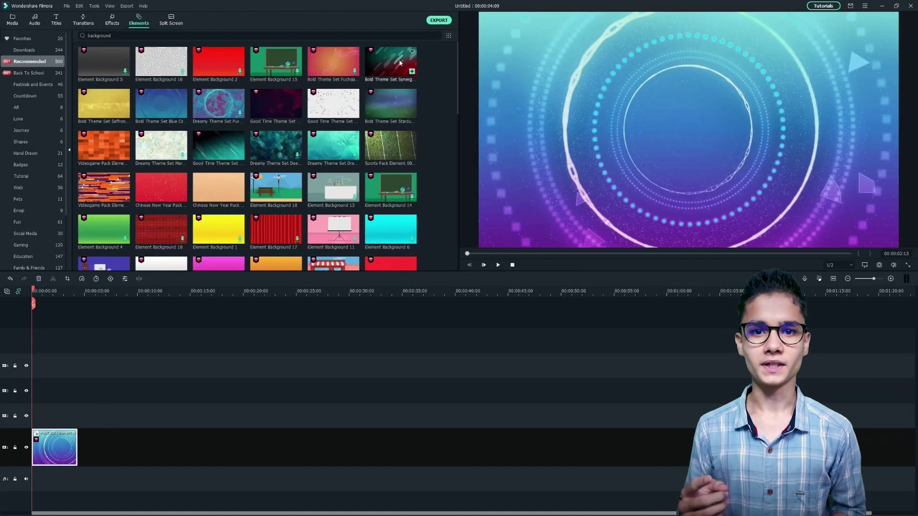
drag(399, 63, 83, 455)
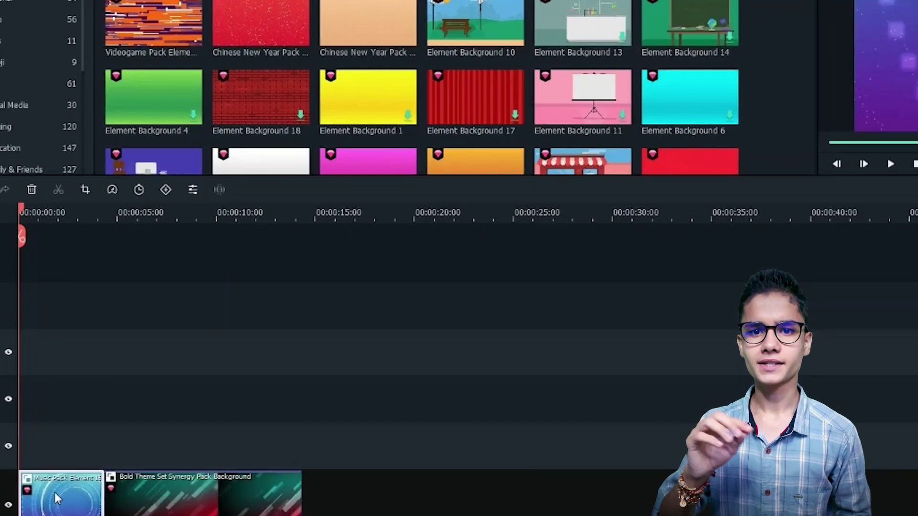
Step: Set the first neon circle clip's speed to 0.85 in Speed and Duration
right_click(52, 444)
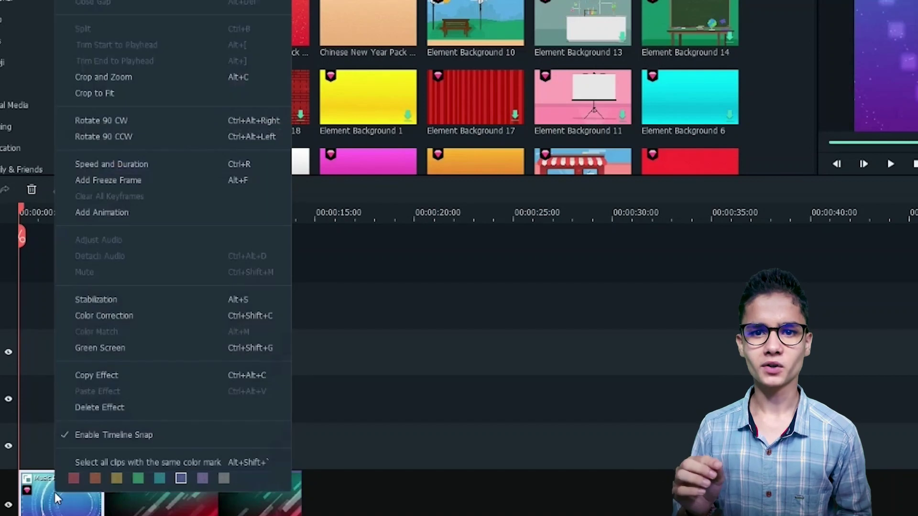
click(133, 162)
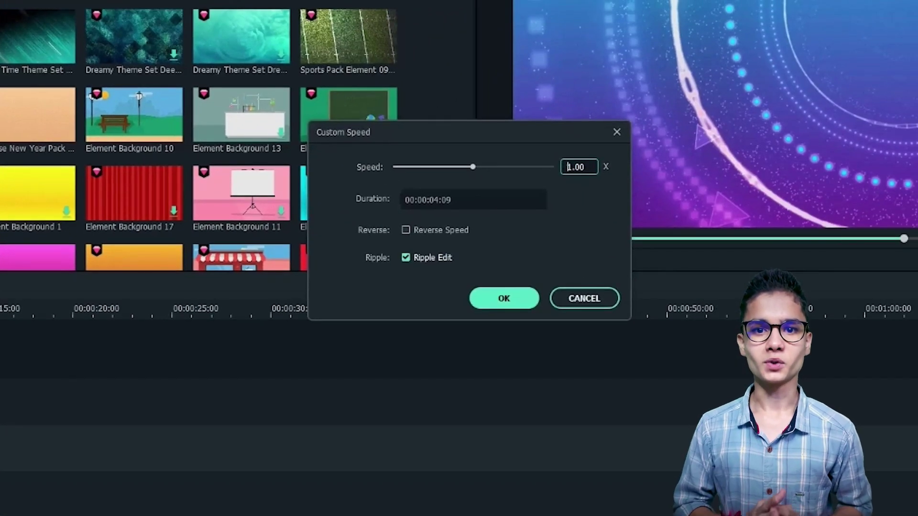
double_click(568, 166)
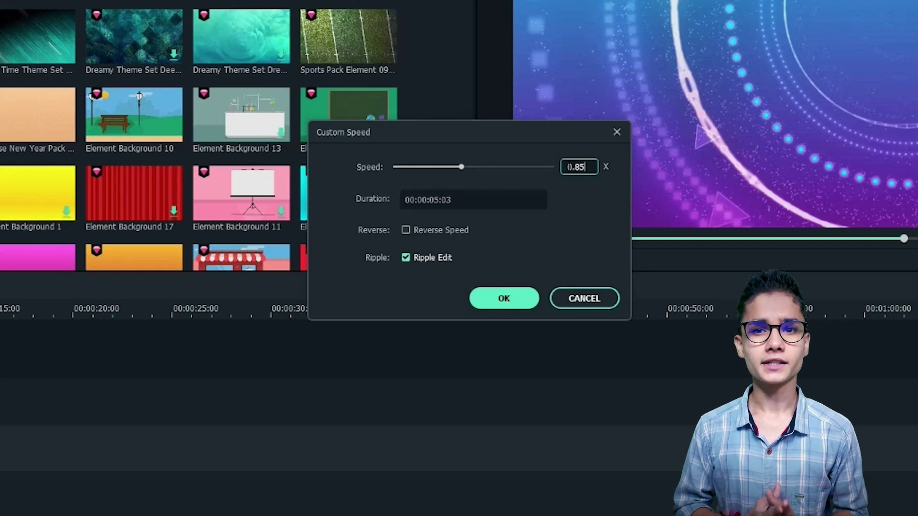
click(504, 299)
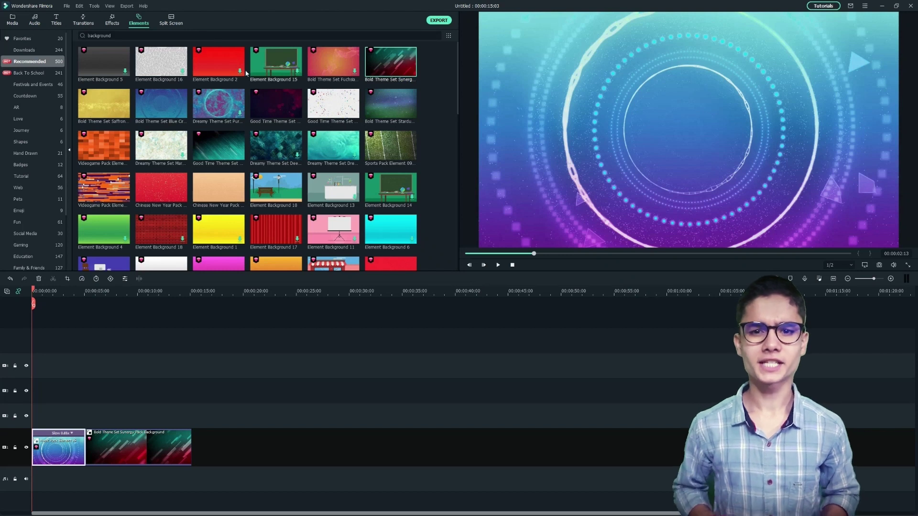
Step: Search 'black friday pack'; place the SALE badge on track 2 at 0:00 and BIG 30% higher at 0:05
double_click(228, 36)
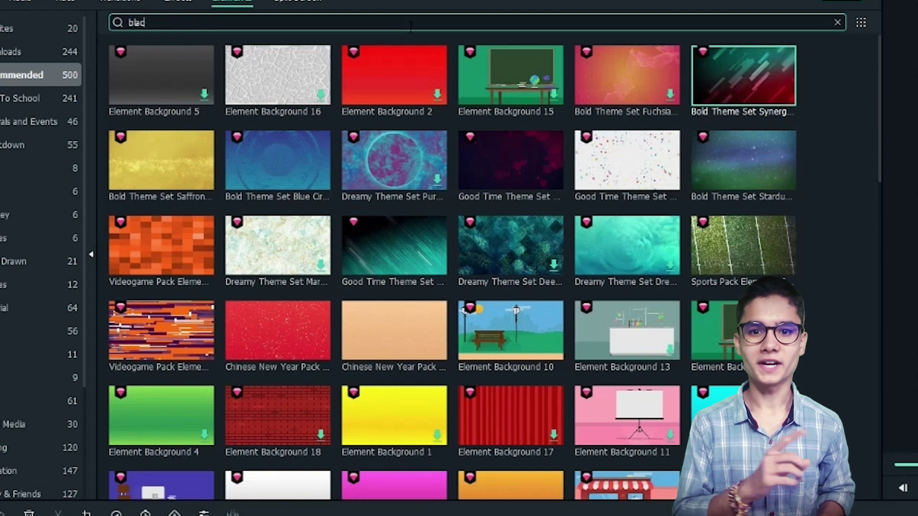
text(black friday pack)
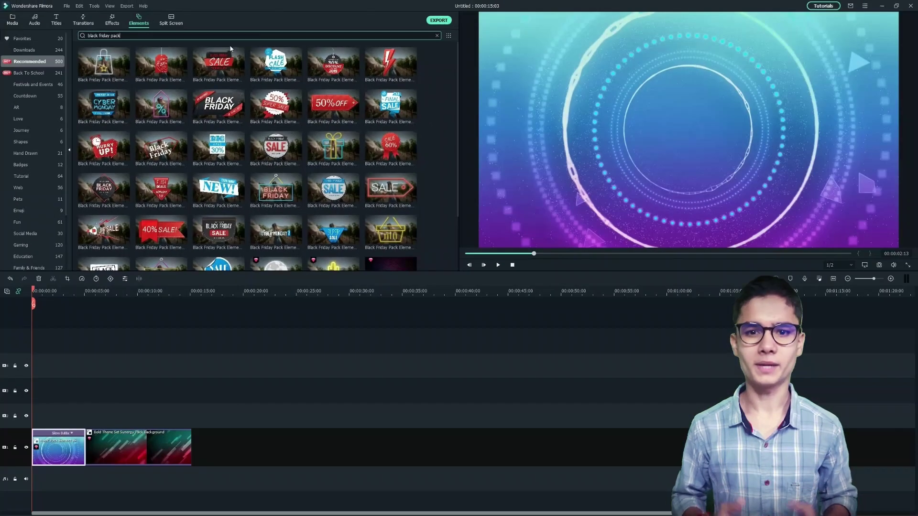
click(337, 193)
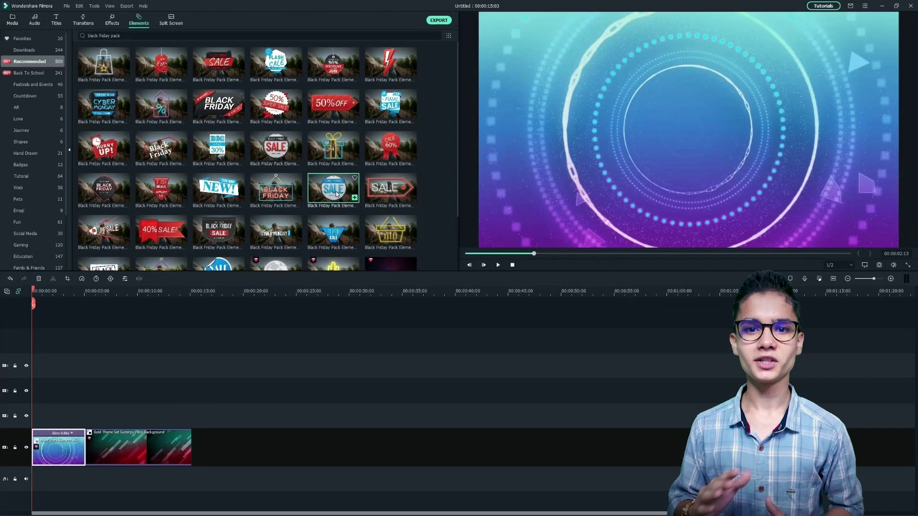
drag(249, 245, 57, 416)
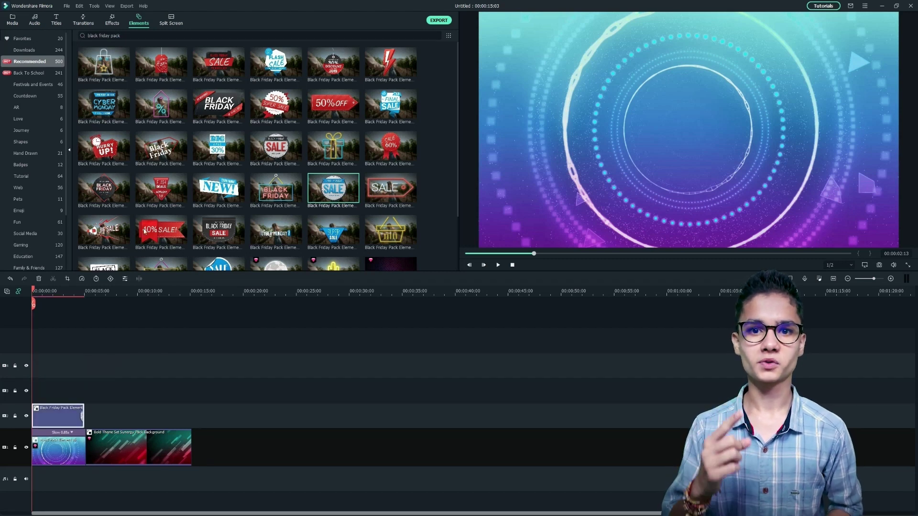
click(218, 150)
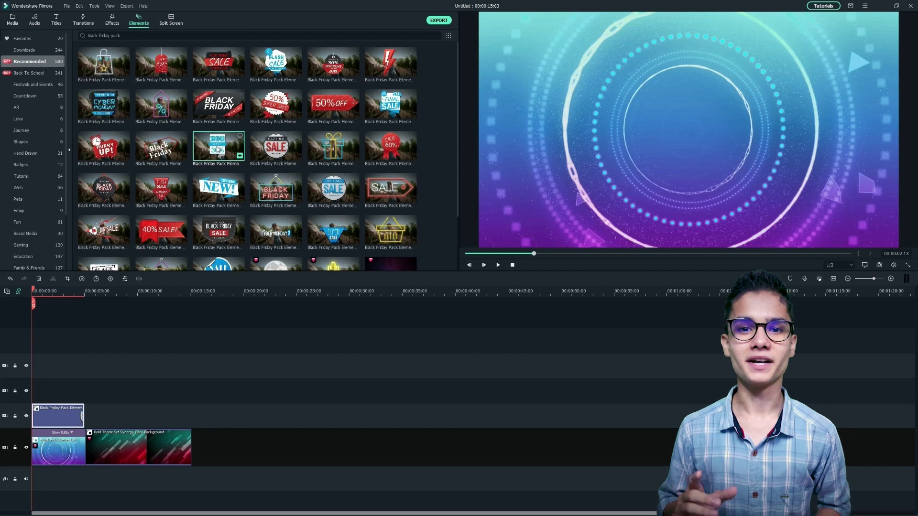
drag(160, 308, 86, 367)
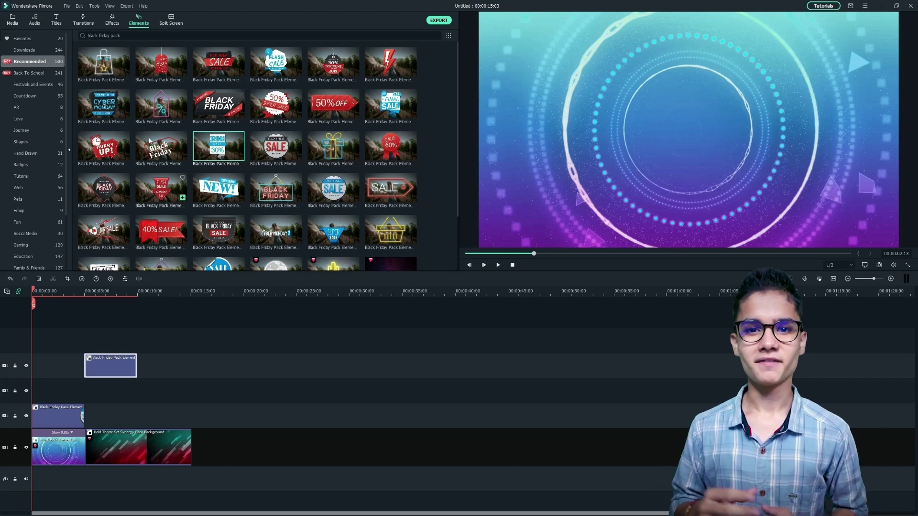
Step: Search 'gaming pack' and add Gaming Pack Elements 05 and 04 on tracks 3 and 2 near five seconds
triple_click(146, 36)
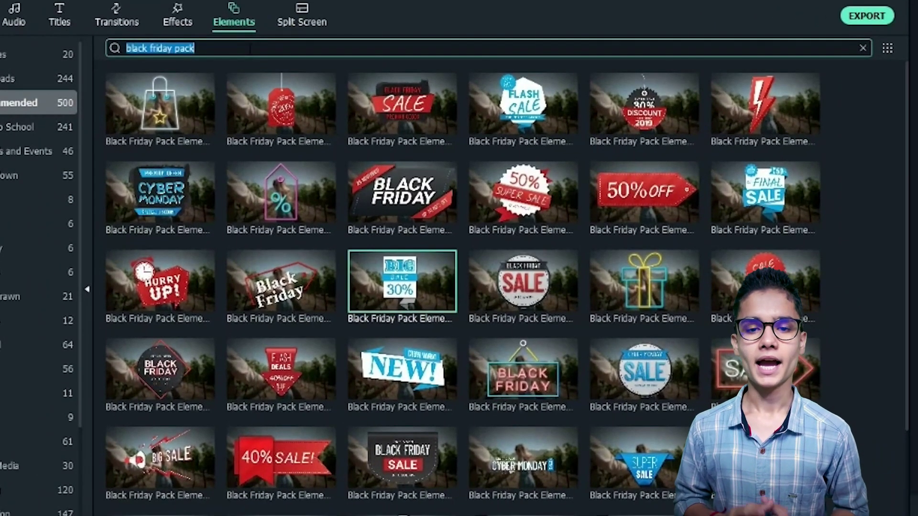
text(gaming pack)
key(Return)
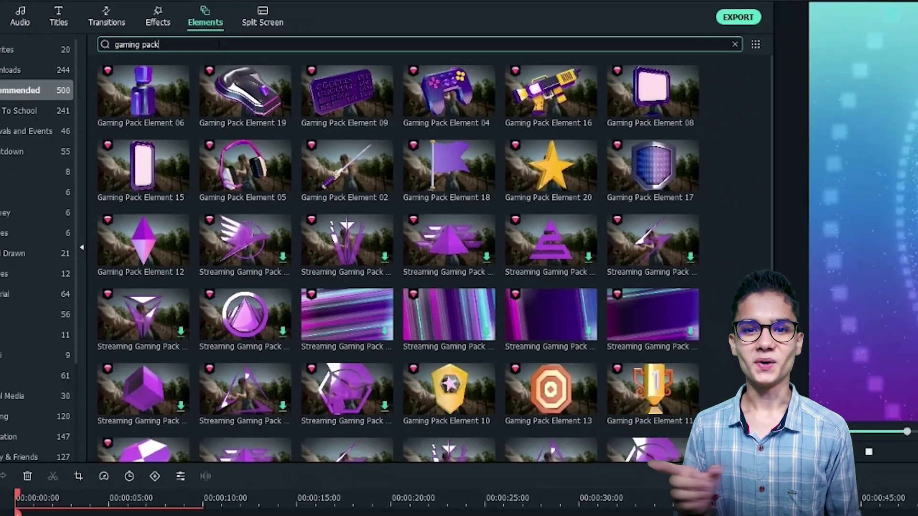
drag(245, 167, 109, 390)
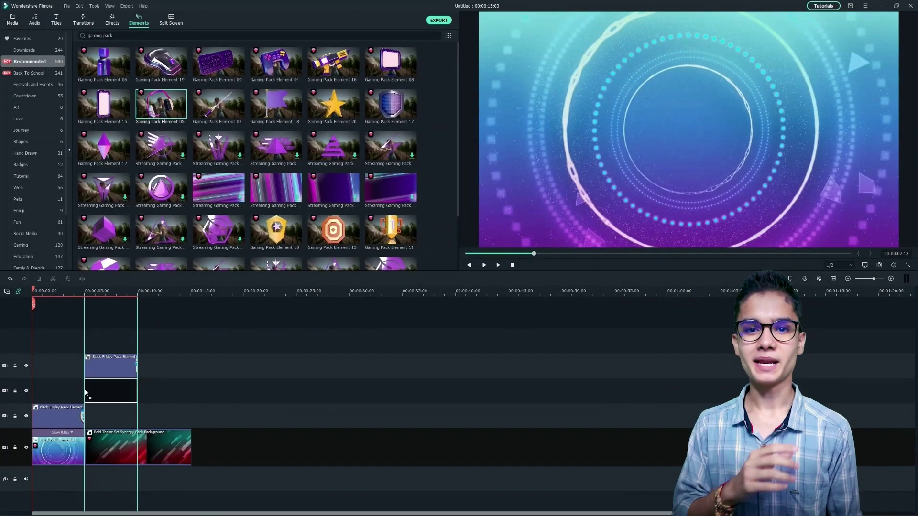
drag(275, 62, 90, 413)
click(99, 292)
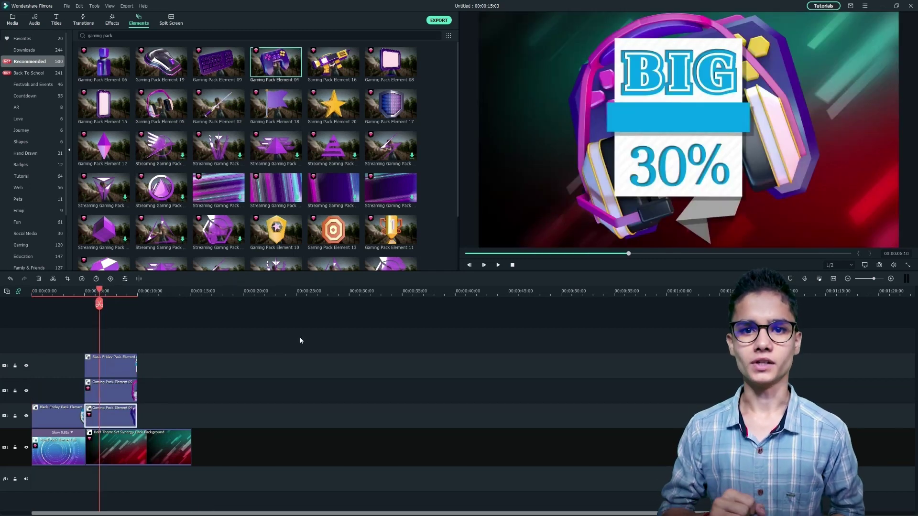
Step: Scale the BIG 30% banner to 90% and move it left to Position X -345
double_click(106, 374)
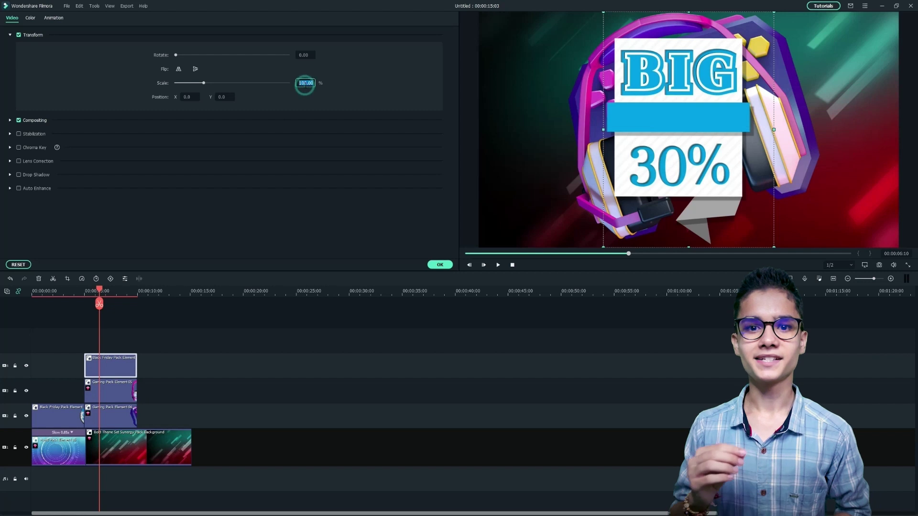
key(Return)
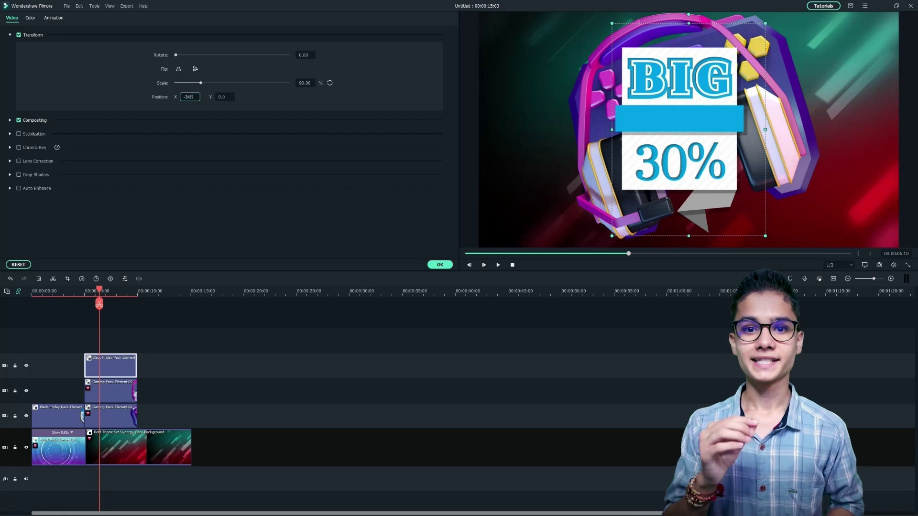
click(192, 97)
text(-345)
key(Return)
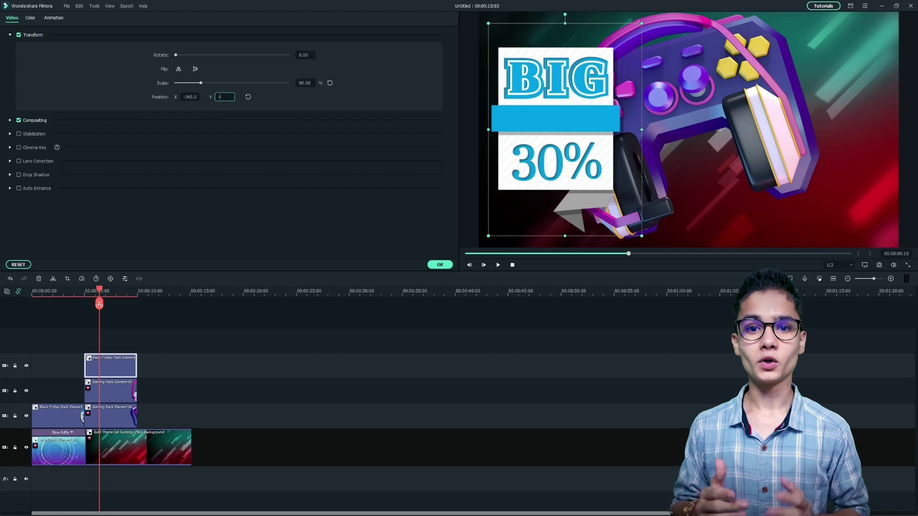
text(-8)
Step: Shrink the headphones (Gaming Pack Element 05) to 54% and adjust their X/Y position near centre
click(123, 394)
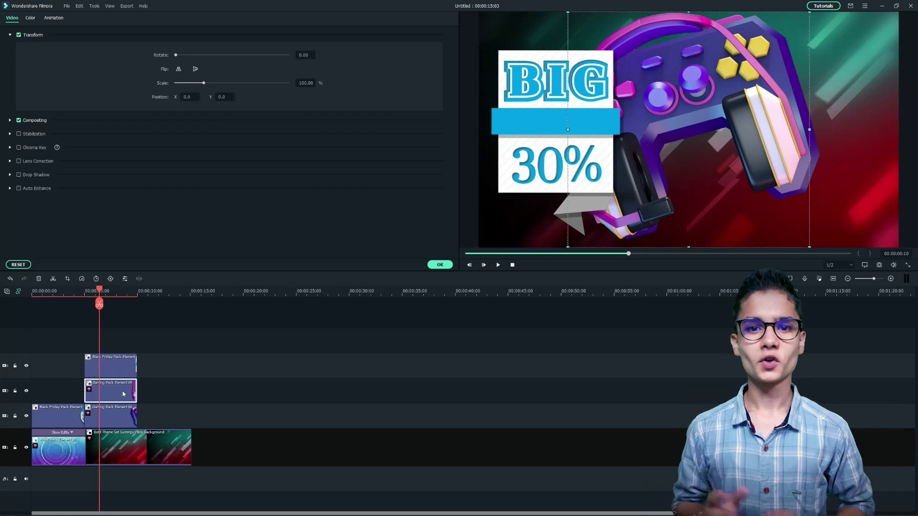
click(305, 83)
text(54)
key(Return)
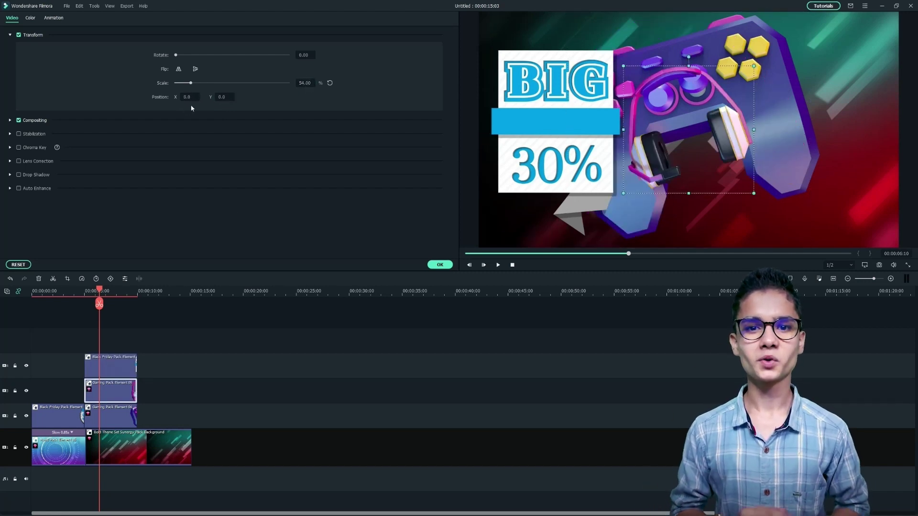
text(-2)
key(Return)
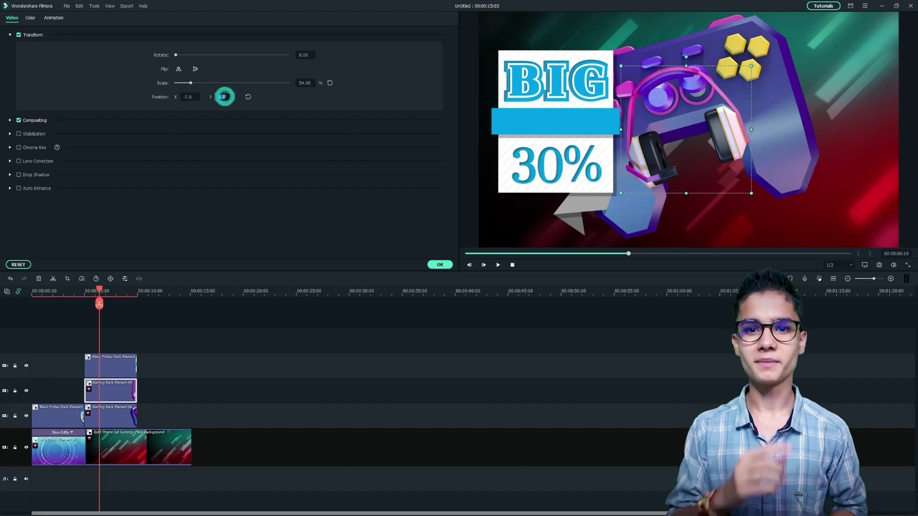
key(Return)
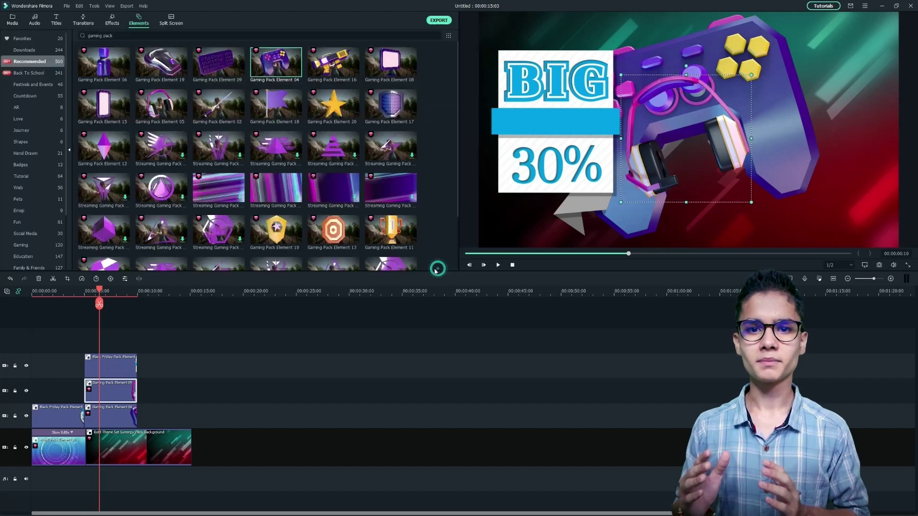
Step: Set the controller to 54% scale at X 369, Y -18, and trim the background to end at 10 seconds
double_click(127, 411)
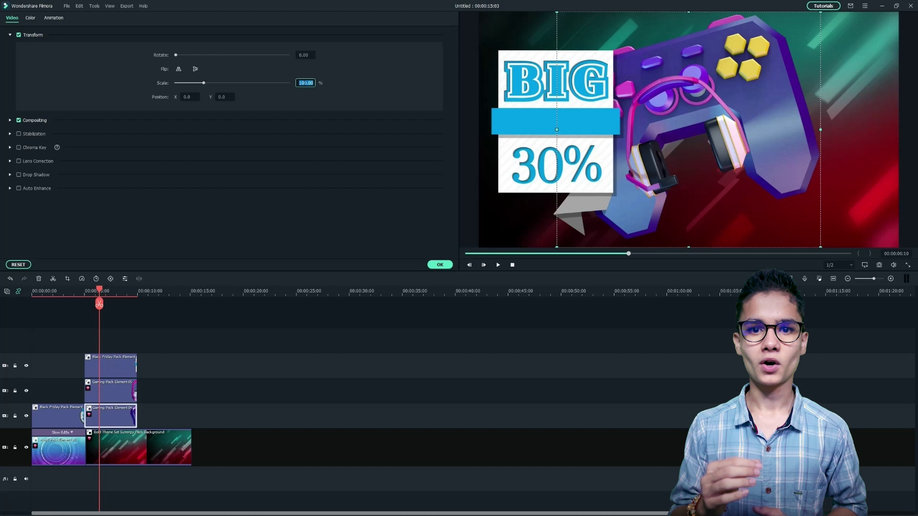
text(54)
key(Return)
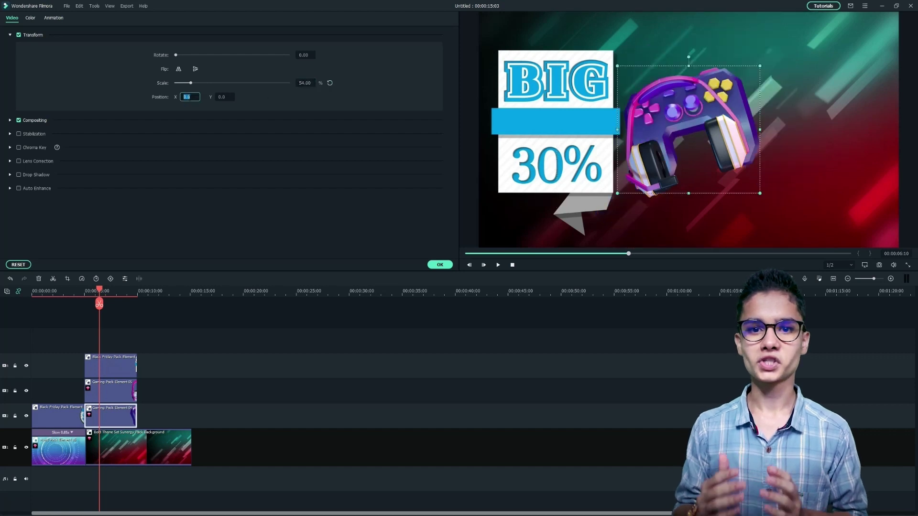
text(369)
key(Return)
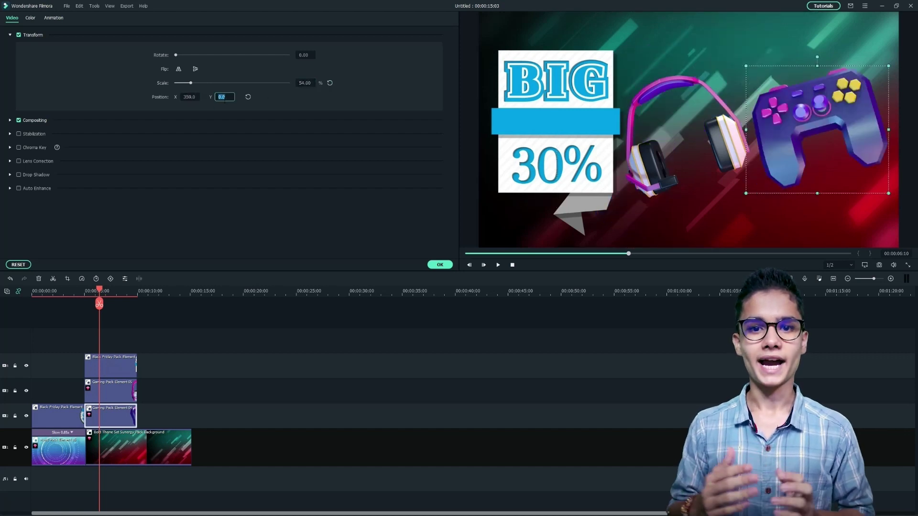
click(224, 99)
text(-18)
key(Return)
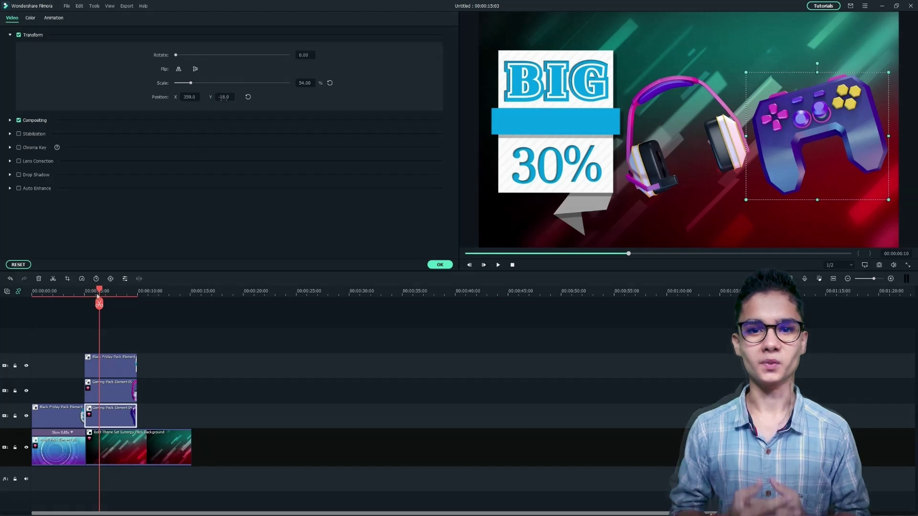
click(163, 460)
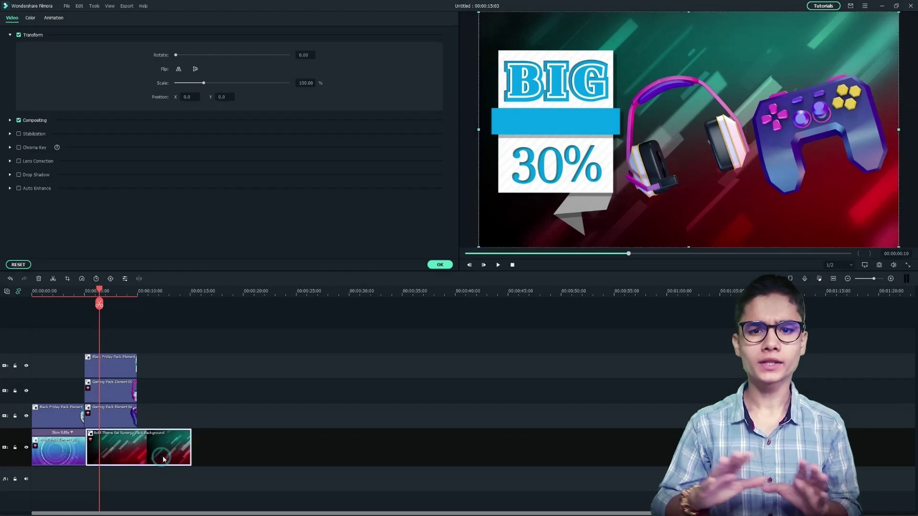
drag(191, 445, 136, 439)
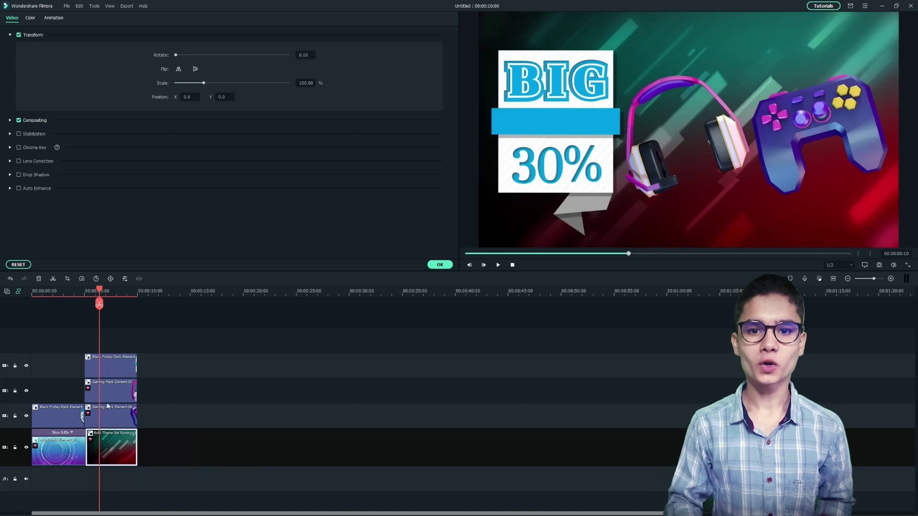
Step: Drop the Orb 3 transition between the neon circle and Synergy background clips on track 1
click(438, 265)
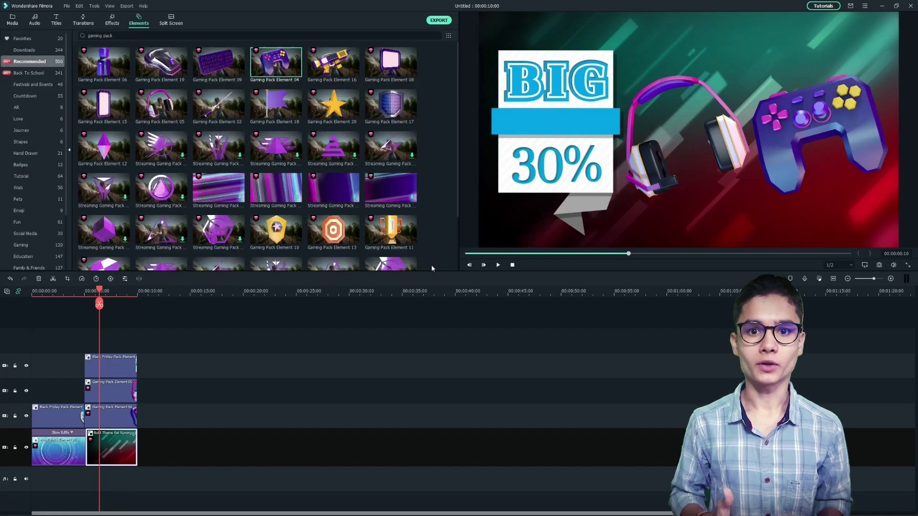
click(83, 23)
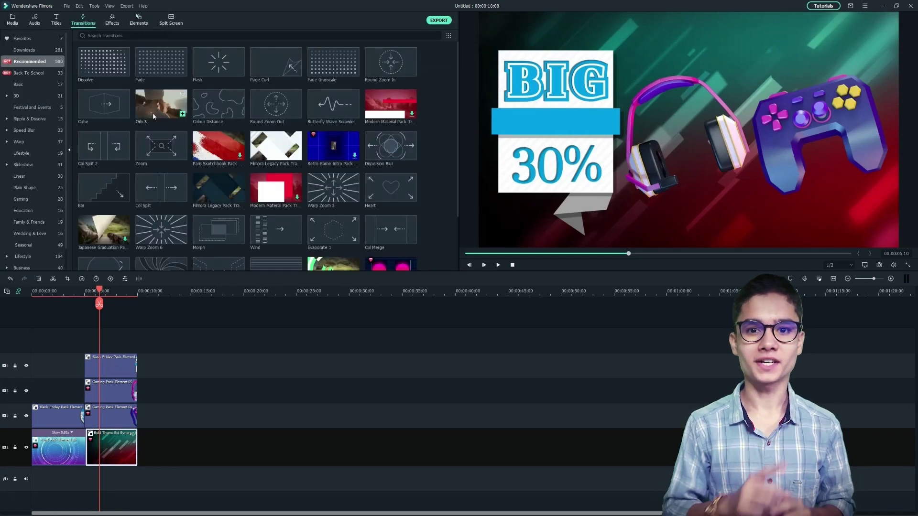
drag(154, 116, 86, 469)
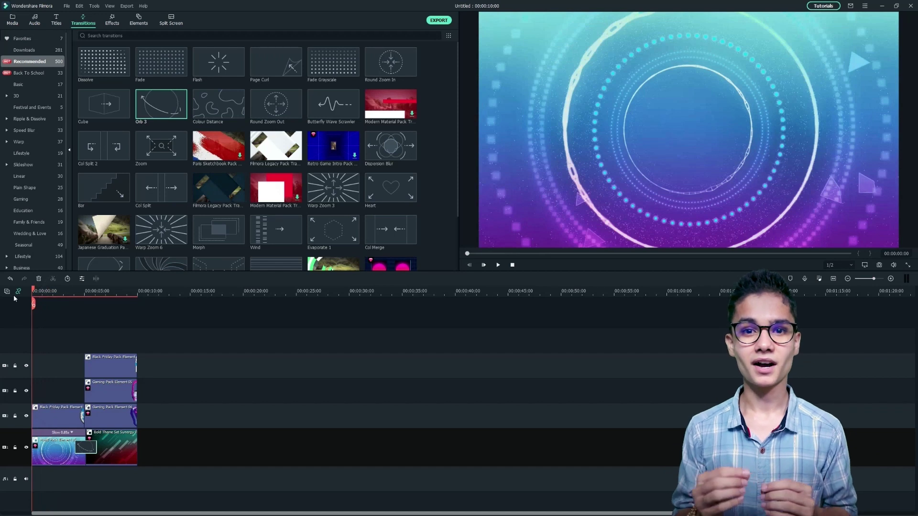
Step: Export the project locally as MP4 'My Video' at 1920x1080
click(438, 20)
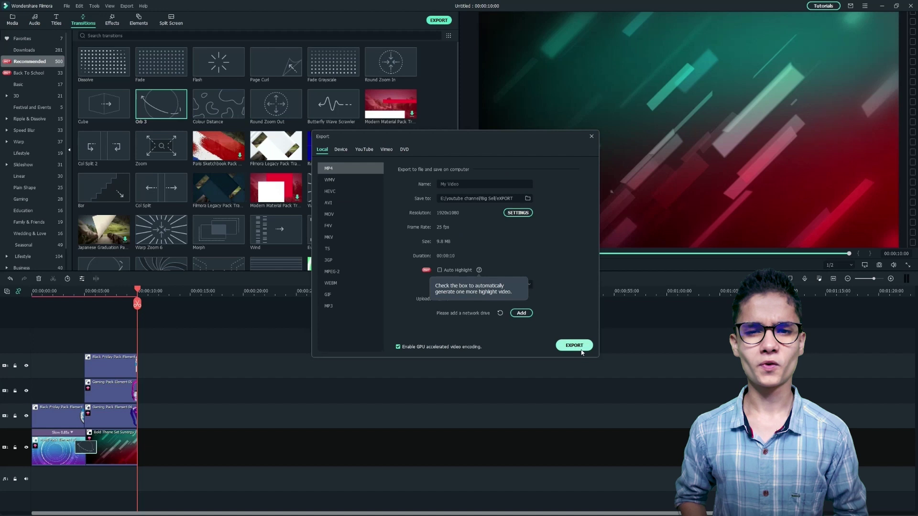
click(576, 344)
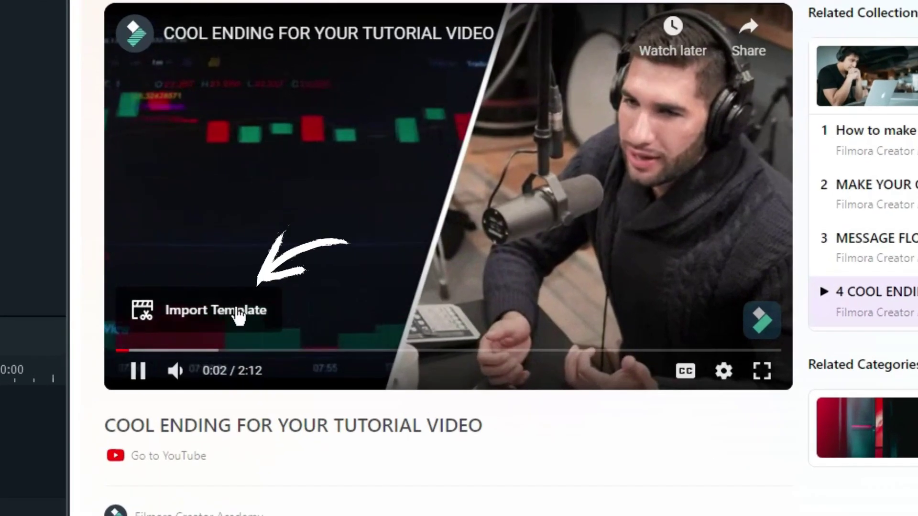
Step: Import the Cool Ending for Your Tutorial Video template and enlarge the preview with the zoom slider
click(233, 310)
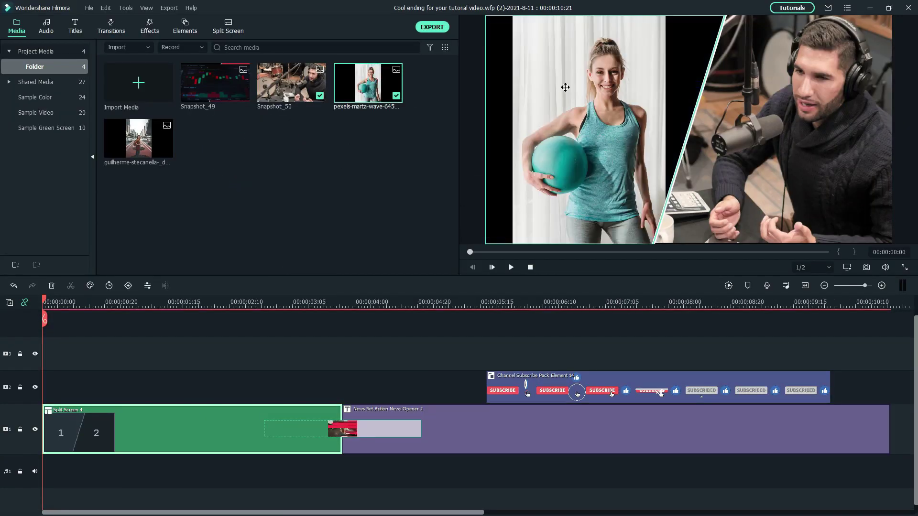
click(558, 133)
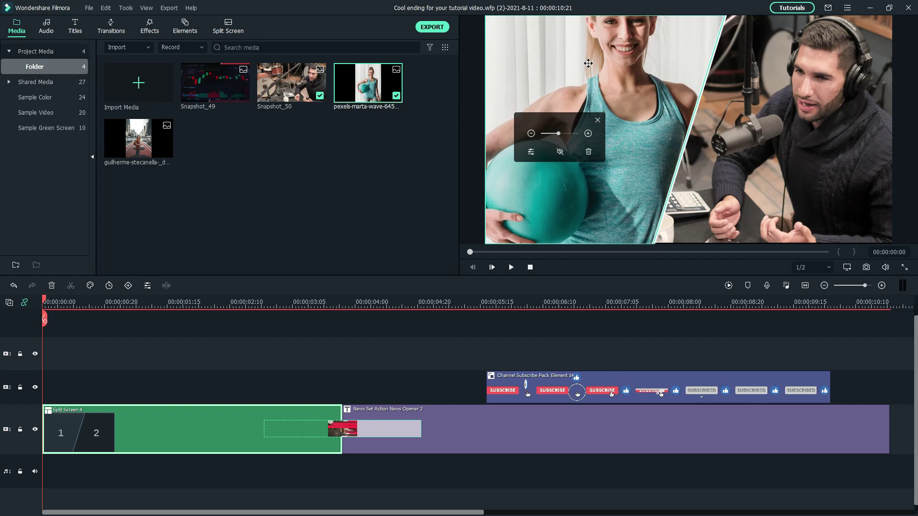